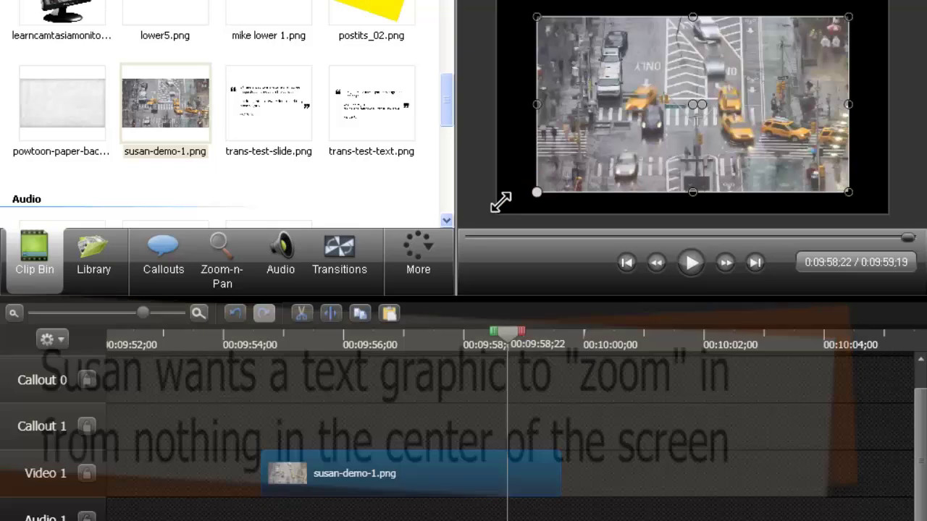
Stretch the susan-demo-1.png street image so that it fills the whole canvas
left_click_drag(500, 202, 496, 203)
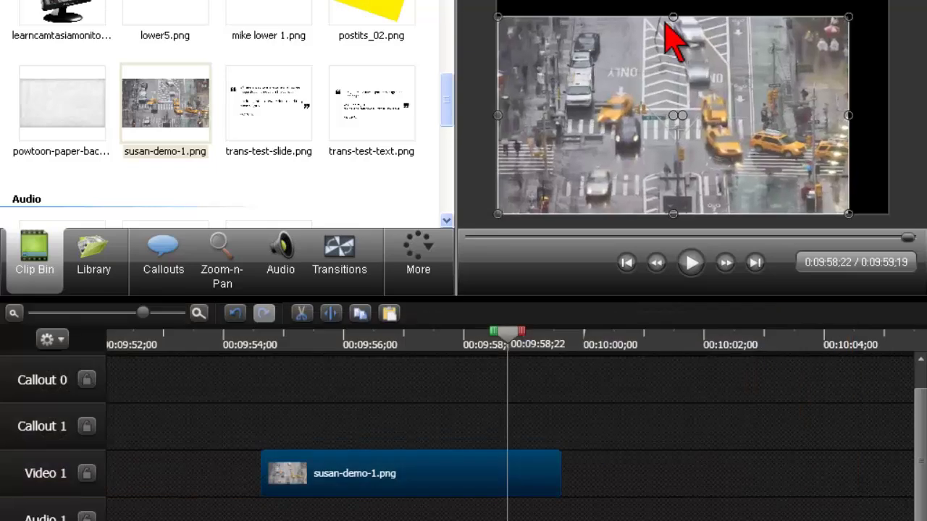
left_click_drag(674, 16, 674, 1)
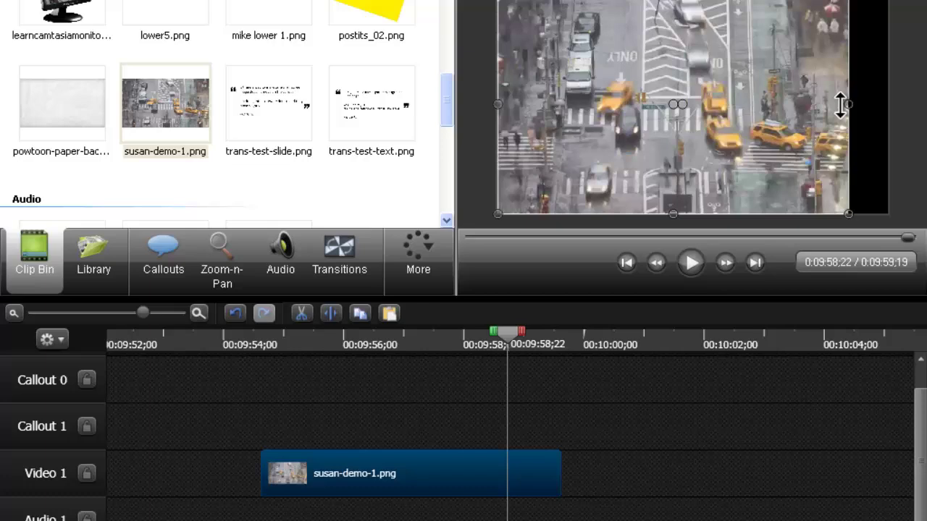
left_click_drag(848, 105, 884, 106)
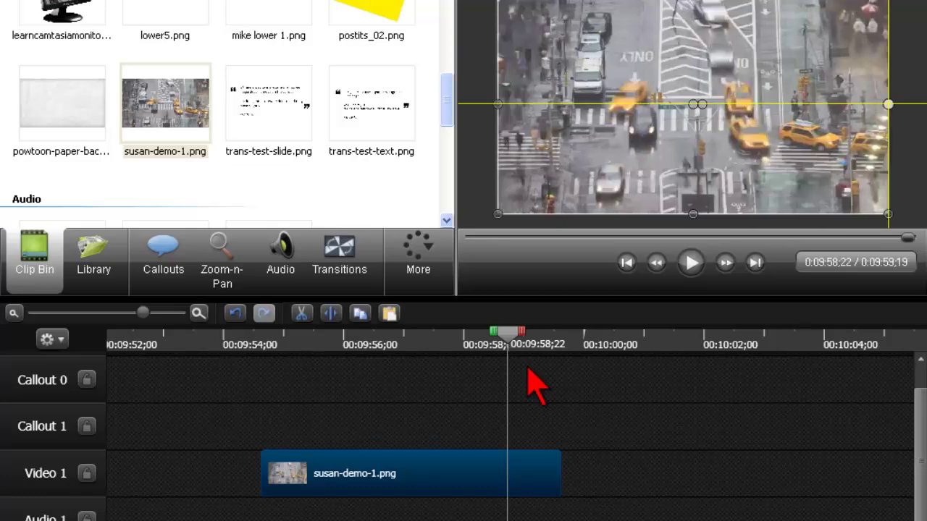
Import the susan-1 PNG text graphic from My Pictures into the clip bin
left_click(411, 344)
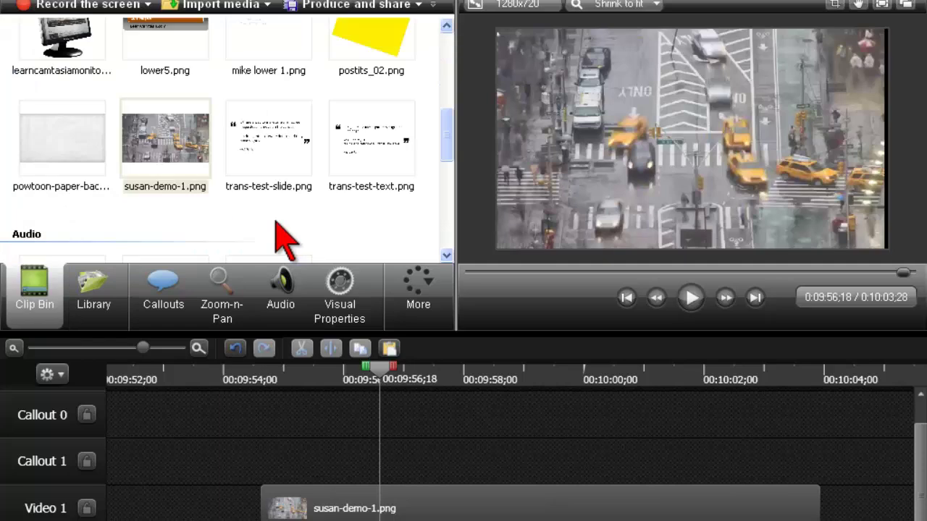
right_click(276, 223)
left_click(290, 230)
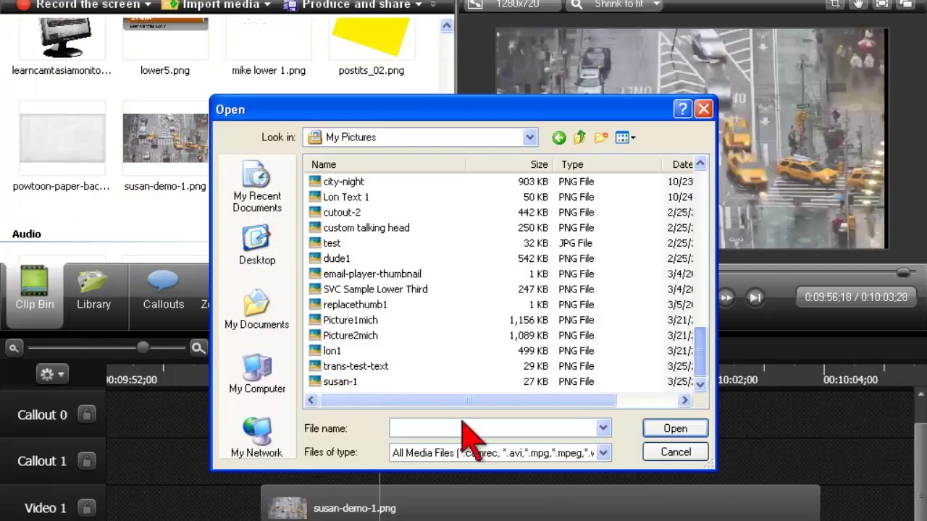
left_click(348, 382)
left_click(675, 428)
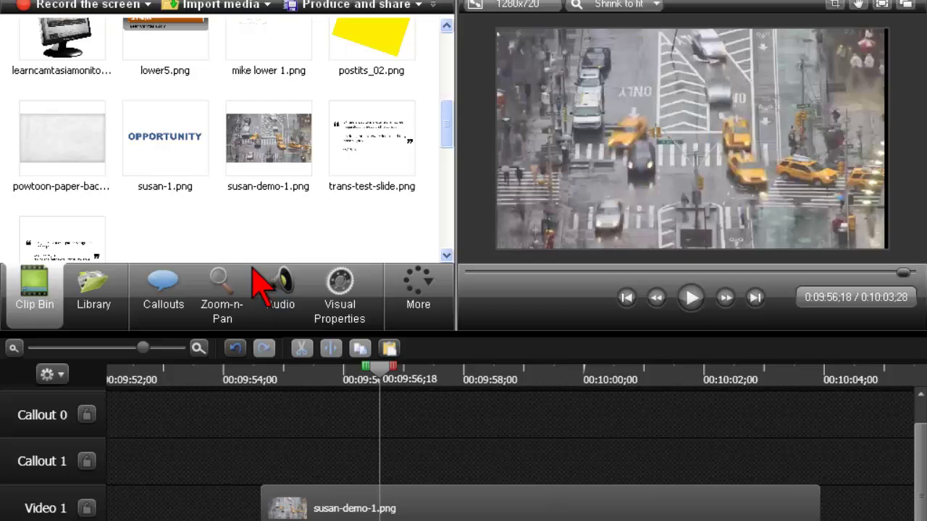
Place susan-1.png on the Callout 1 track above the street image and set its starting scale to 1%
left_click_drag(191, 144, 352, 456)
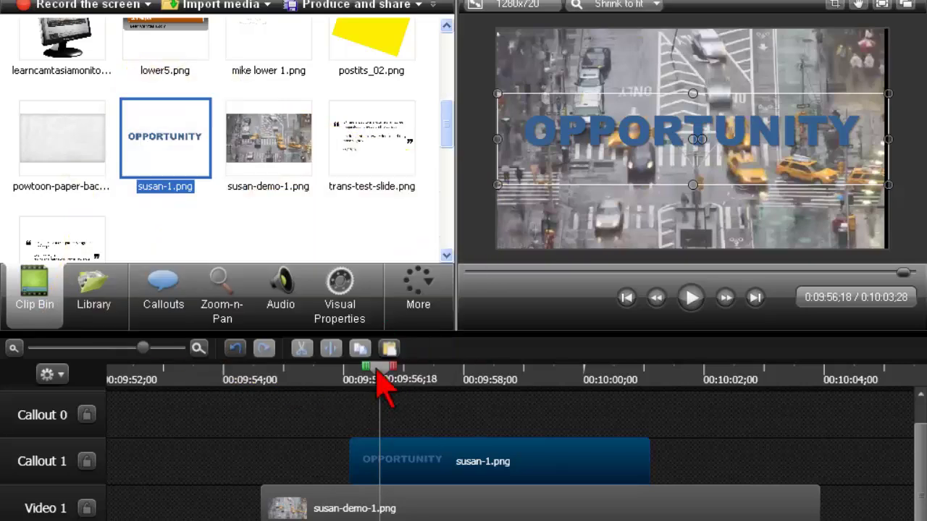
left_click(348, 304)
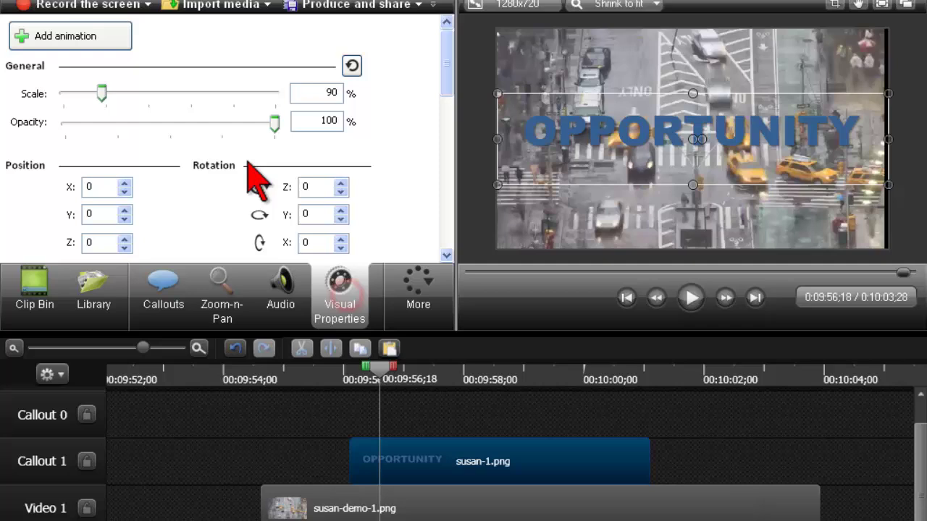
left_click_drag(101, 92, 42, 88)
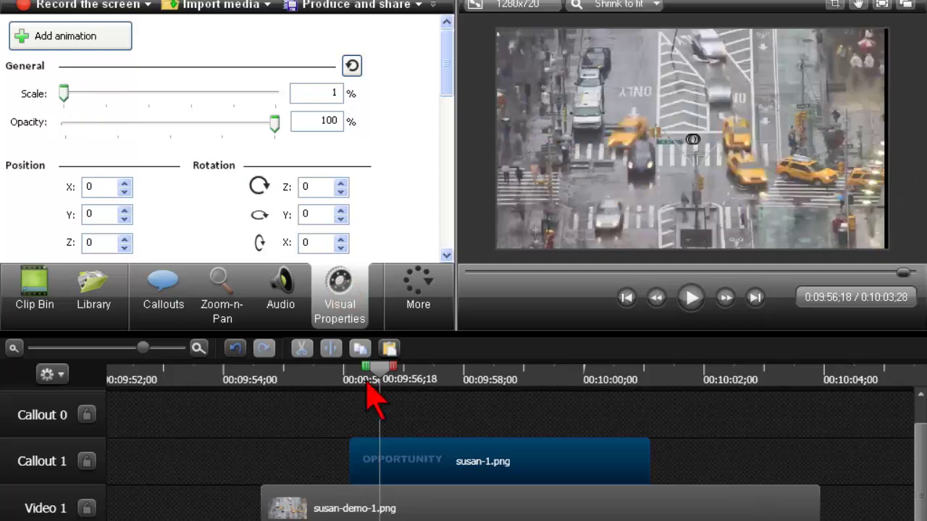
Add an animation to the susan-1.png clip at 0:10:00;01 and set its end-state scale to 100%
left_click_drag(379, 370, 585, 371)
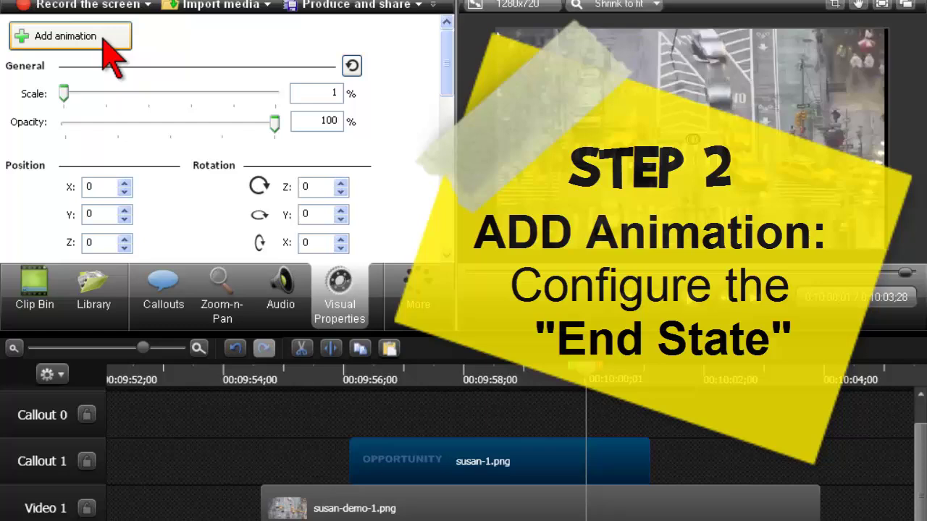
left_click(101, 44)
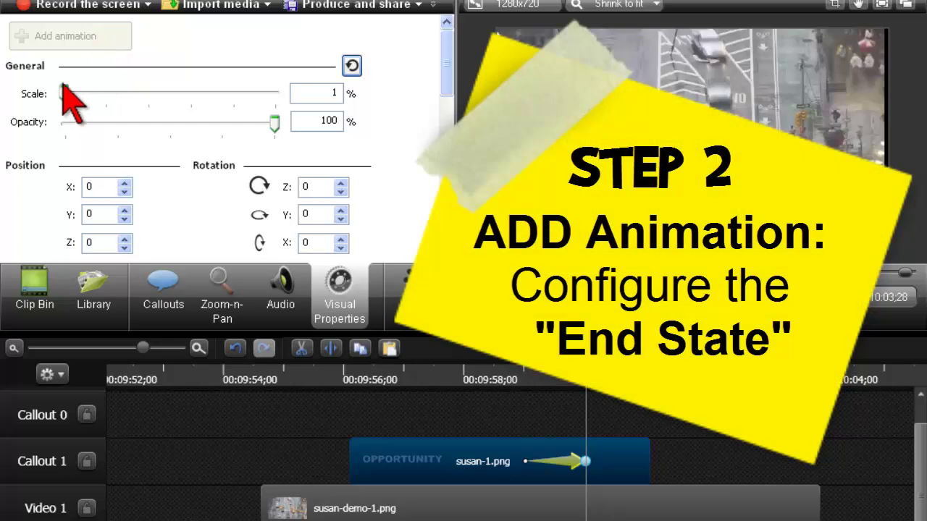
left_click_drag(63, 93, 107, 92)
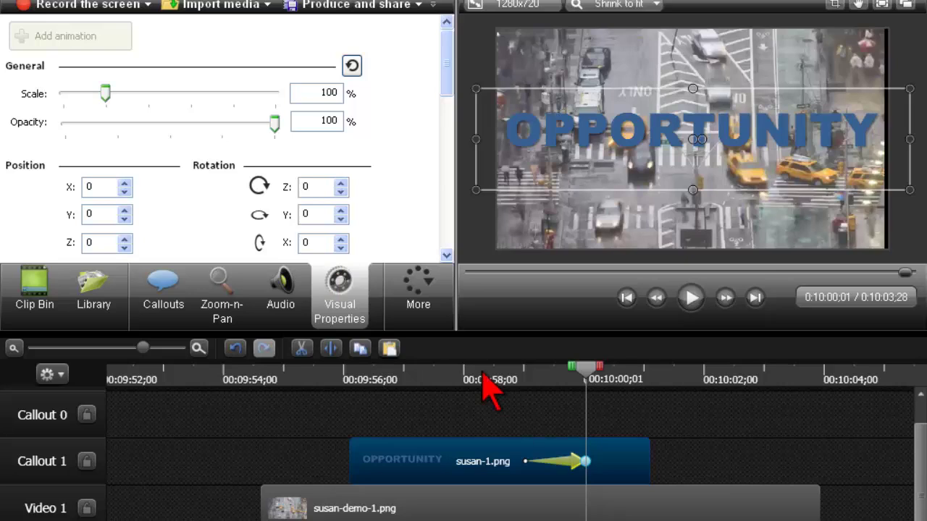
Lengthen the animation arrow, align it with the start of the susan-1.png clip, and play the zoom-in
left_click(447, 373)
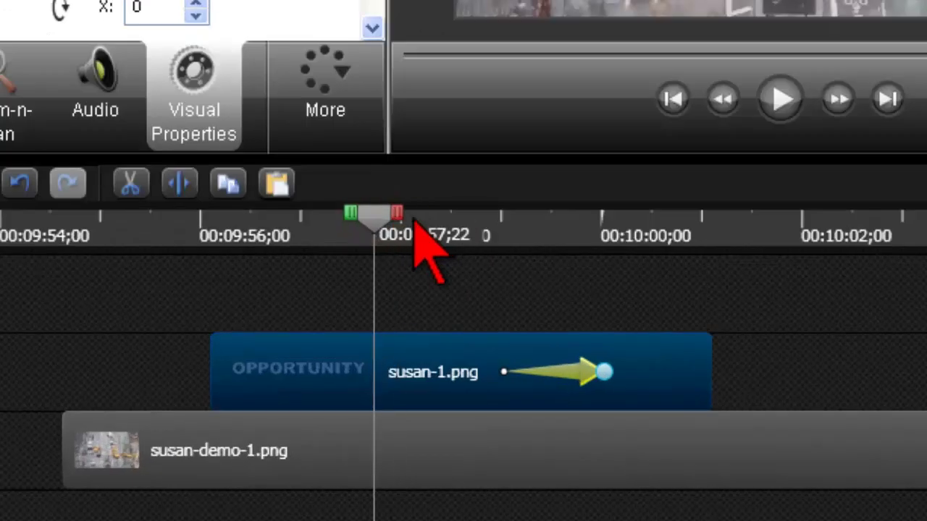
left_click(473, 373)
left_click_drag(418, 223, 394, 226)
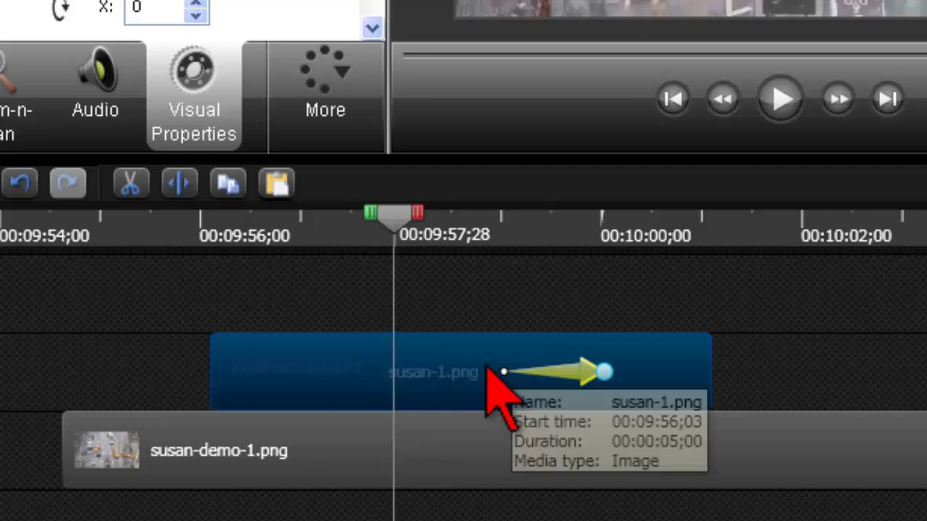
left_click(549, 372)
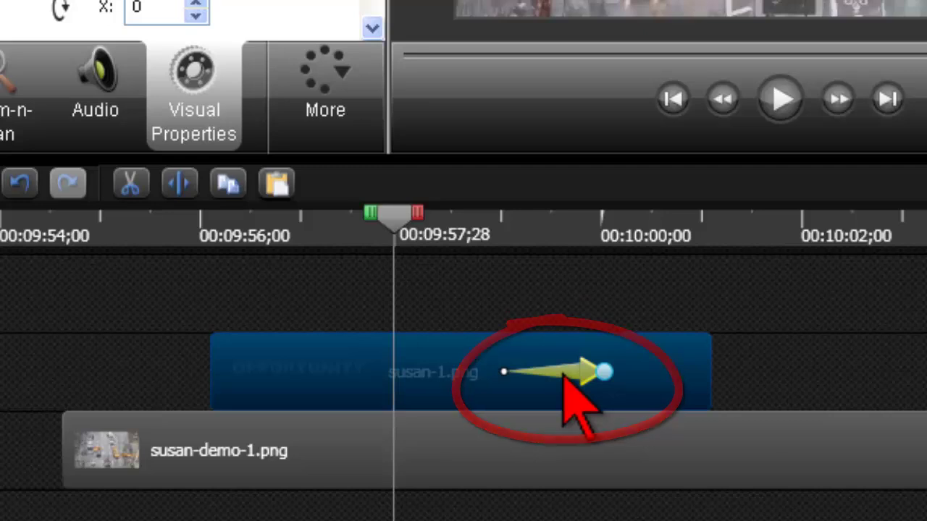
mouse_move(486, 379)
left_click_drag(487, 378, 254, 372)
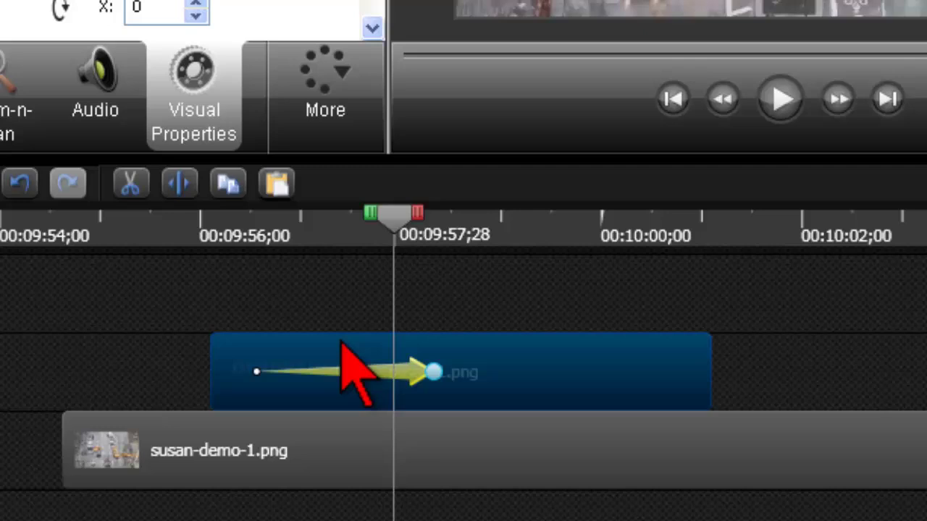
left_click(366, 371)
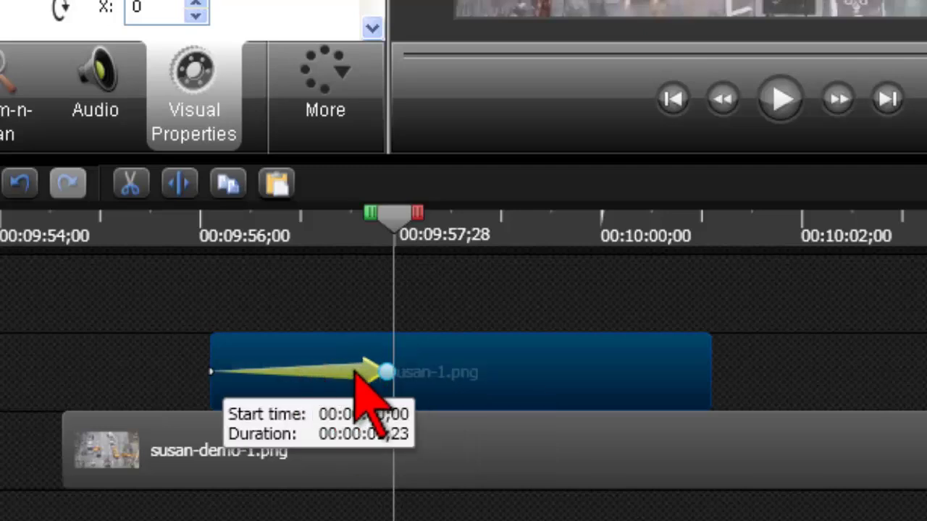
left_click_drag(389, 217, 149, 219)
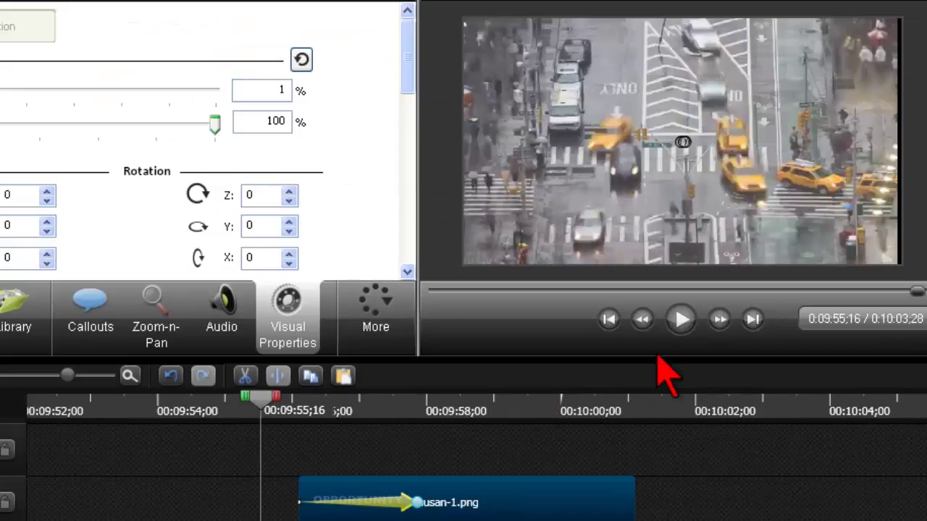
key("space")
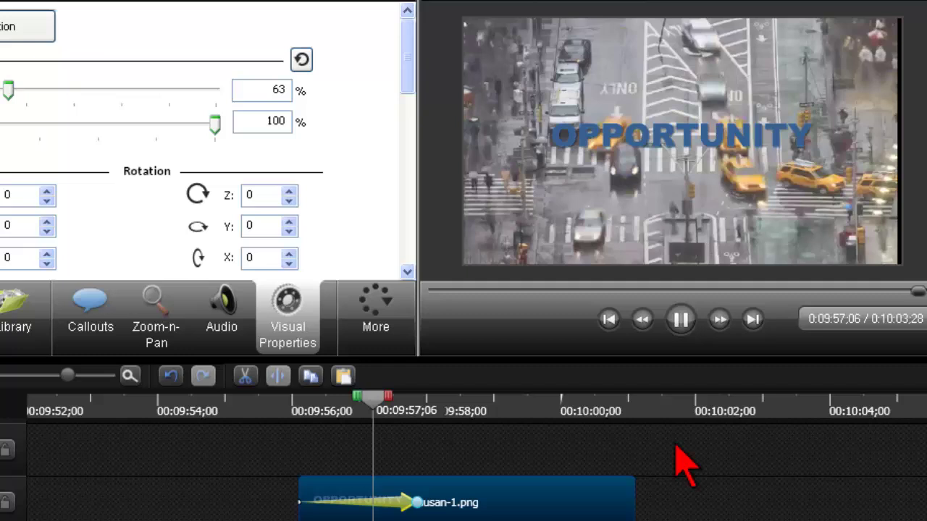
Shorten the animation arrow on susan-1.png for a faster zoom-in and play the result
left_click(322, 499)
left_click_drag(321, 502, 352, 503)
left_click(288, 406)
left_click(680, 320)
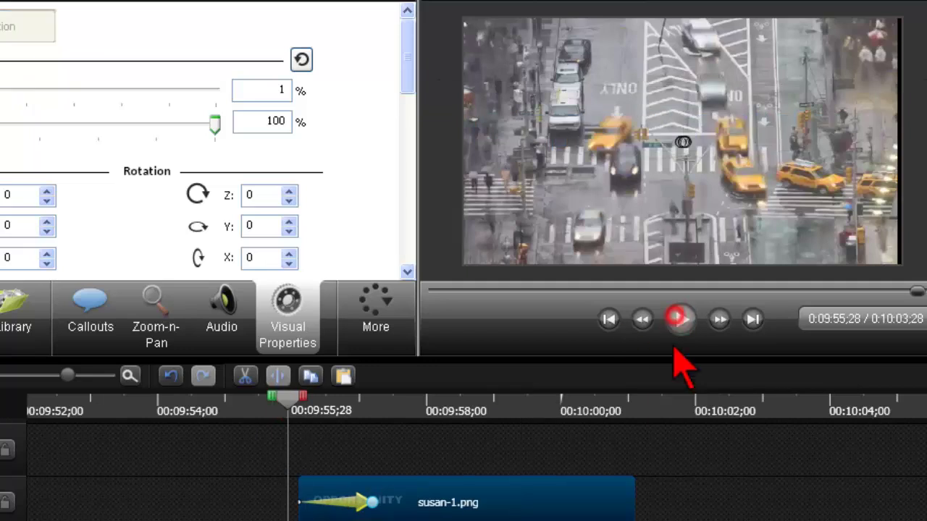
left_click(680, 320)
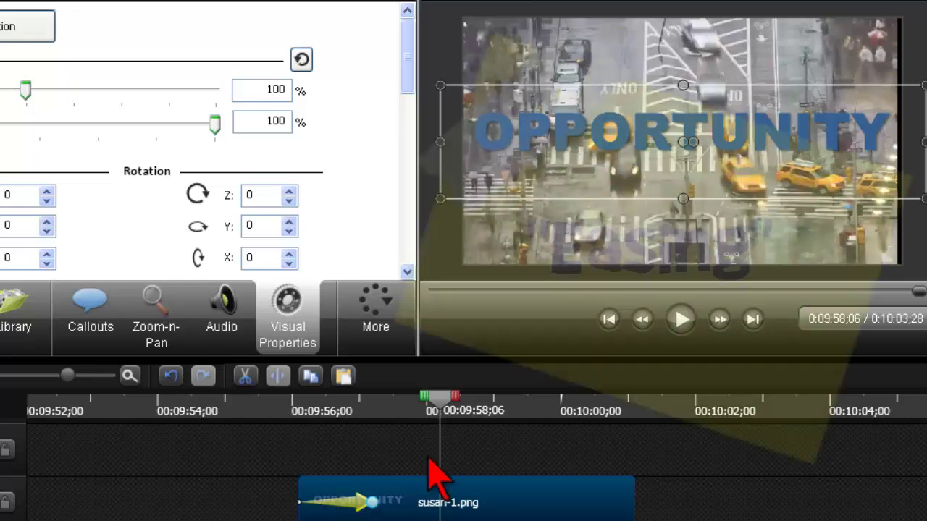
Shorten the susan-1.png animation arrow further and set its animation easing to Exponential In/Out
left_click_drag(427, 406, 378, 406)
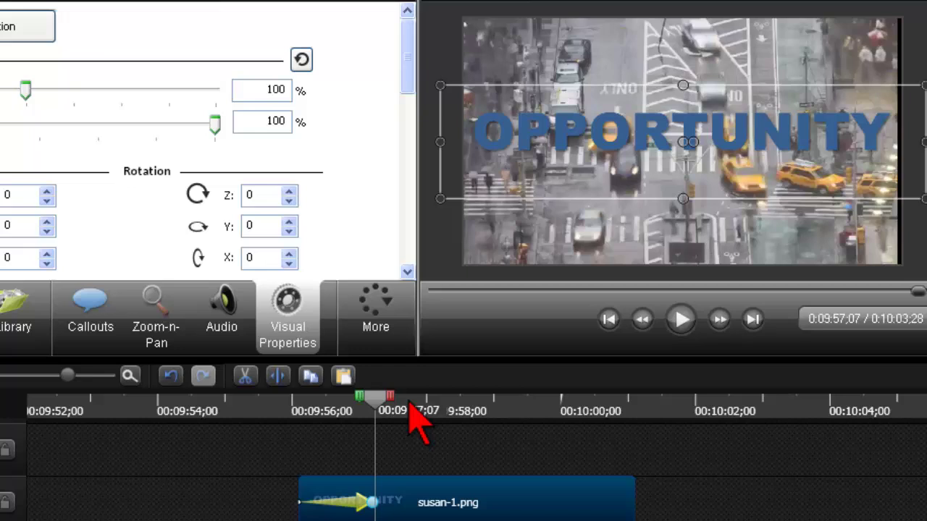
left_click(406, 404)
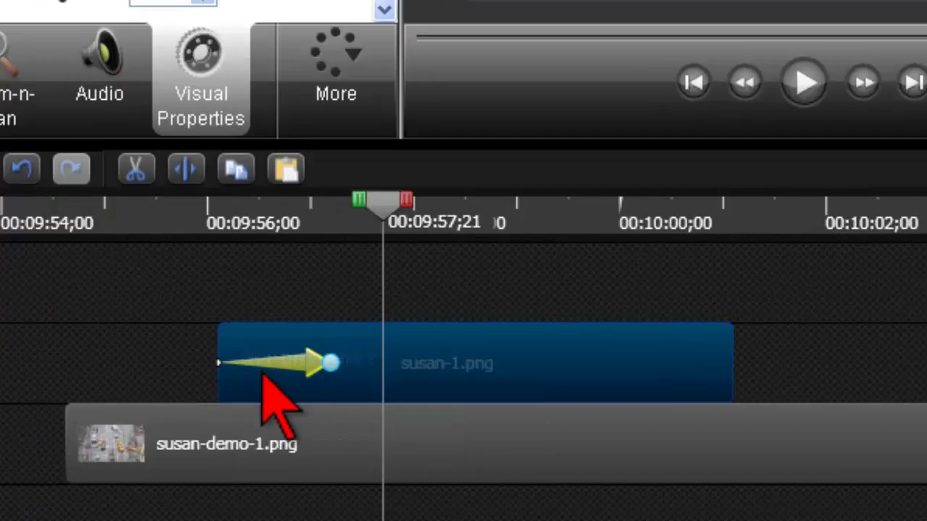
left_click_drag(217, 364, 262, 366)
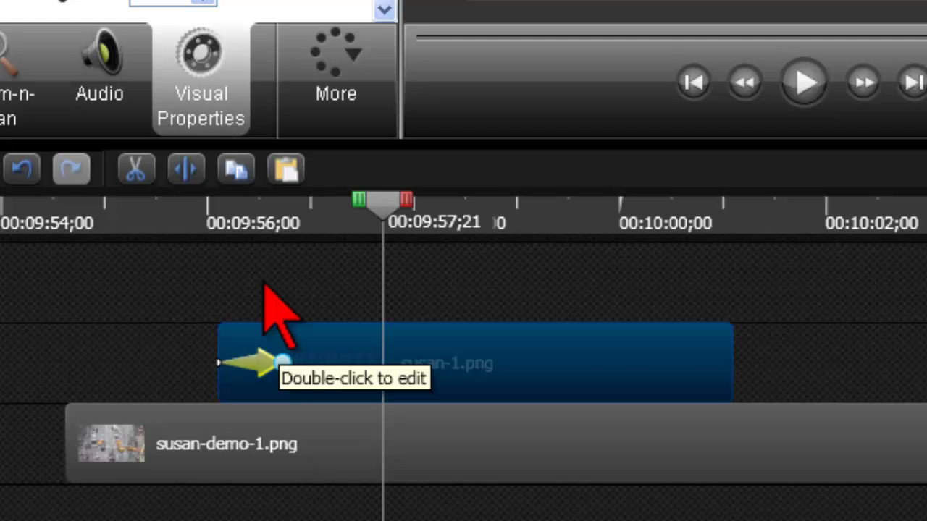
right_click(282, 362)
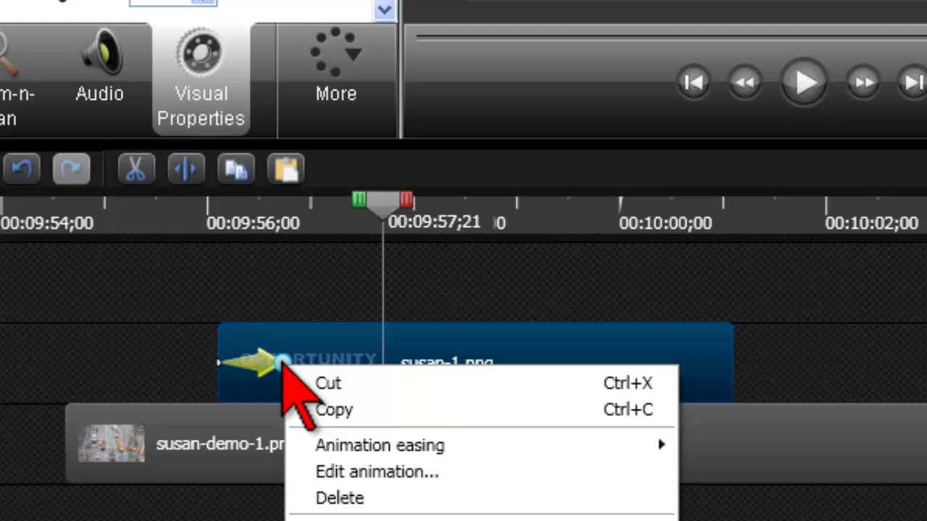
mouse_move(301, 447)
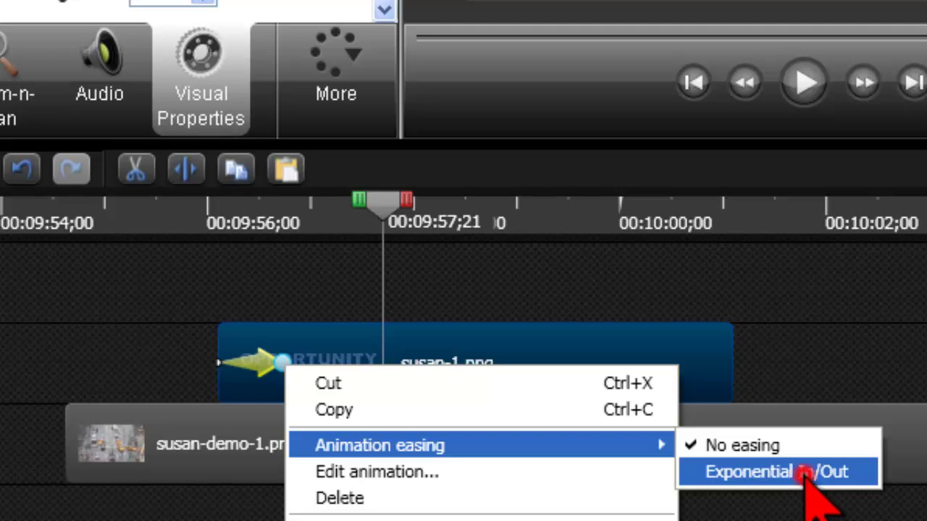
left_click(786, 472)
Review the text animation by moving the playhead from before the susan-1.png clip into it
left_click_drag(348, 269, 176, 269)
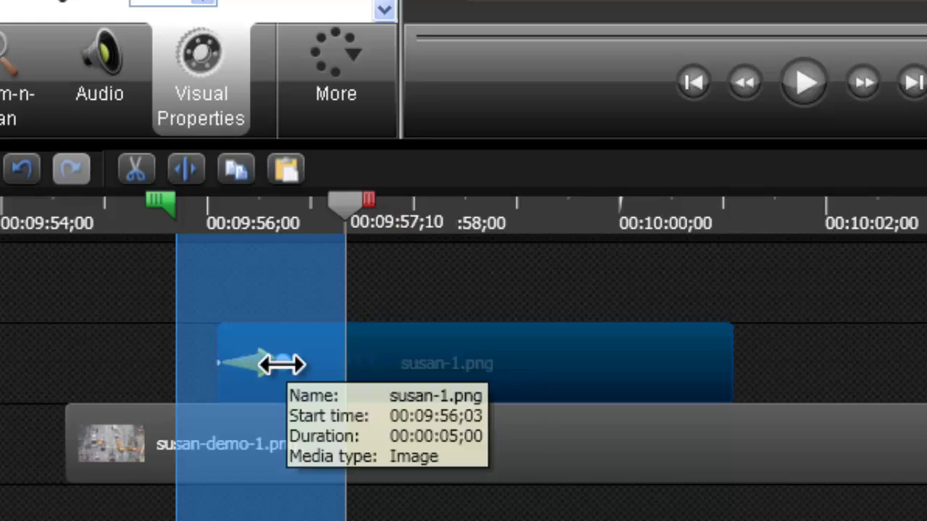
left_click(190, 212)
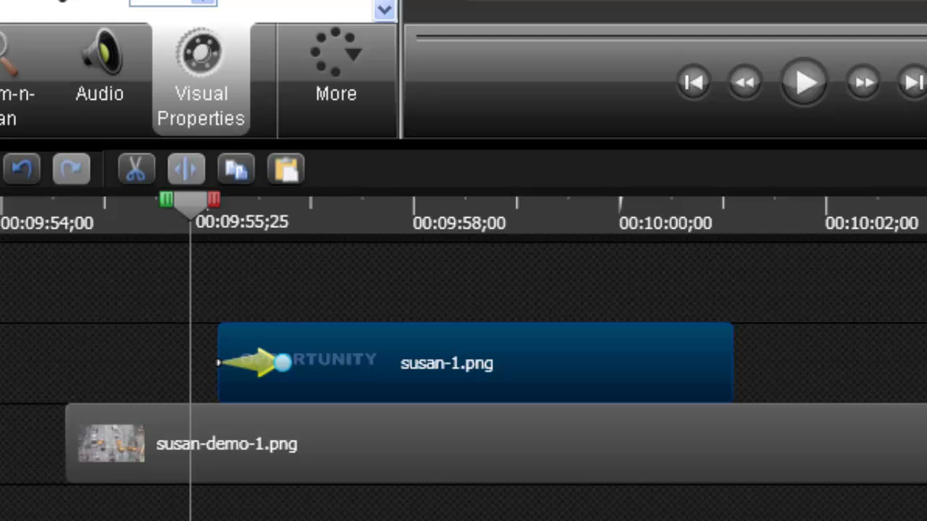
left_click(345, 205)
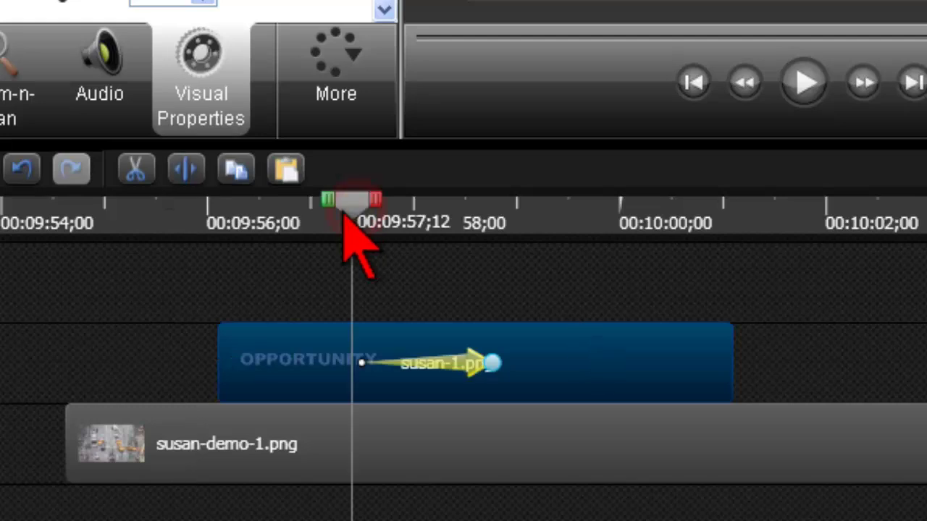
mouse_move(355, 218)
left_mouse_down()
mouse_move(375, 219)
mouse_move(366, 219)
left_mouse_up()
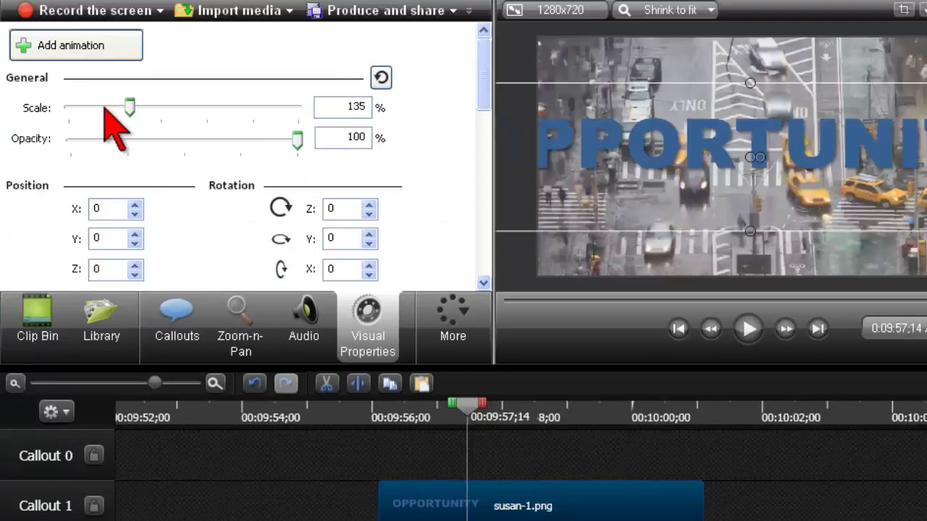
Set the OPPORTUNITY text's scale to 86% and move it just below the canvas, to about X -16, Y -480
left_click_drag(105, 109, 84, 108)
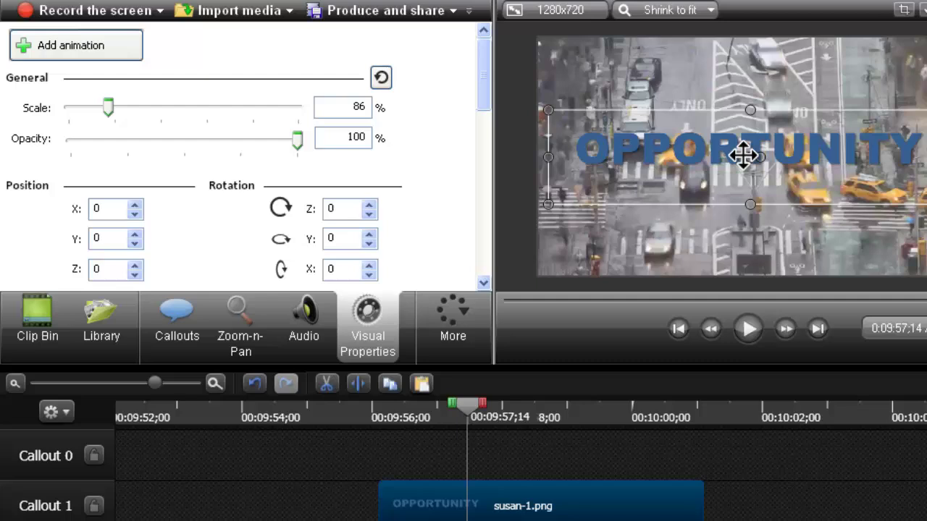
left_click_drag(742, 155, 703, 157)
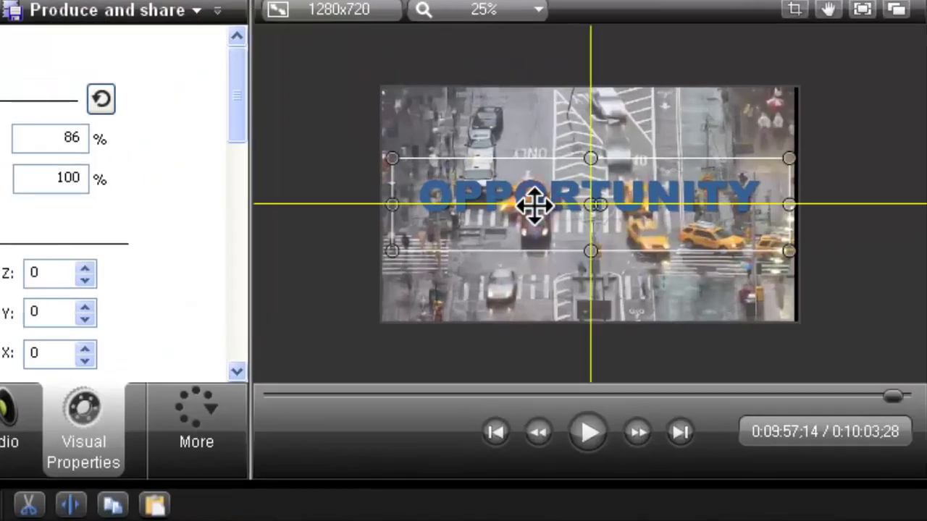
left_click_drag(535, 205, 528, 366)
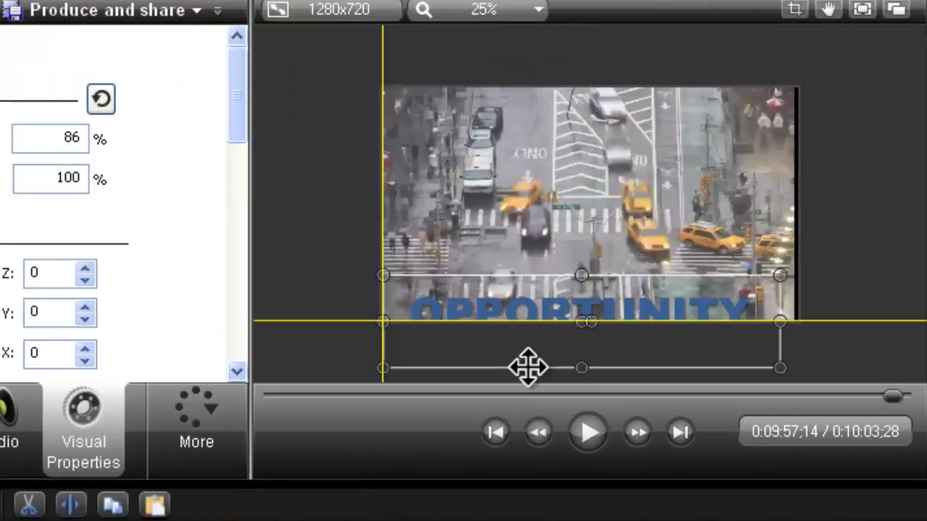
mouse_move(527, 270)
left_mouse_down()
mouse_move(526, 352)
mouse_move(538, 365)
mouse_move(528, 361)
left_mouse_up()
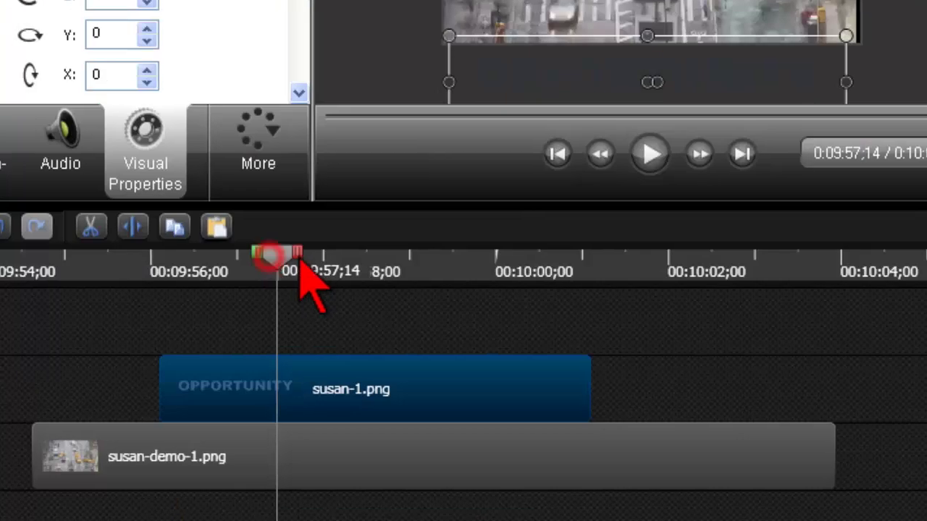
Add an animation to susan-1.png near 00:09:59;08 that raises the OPPORTUNITY text onto the street image, and scrub through the motion
left_click(270, 507)
left_click_drag(383, 264, 423, 265)
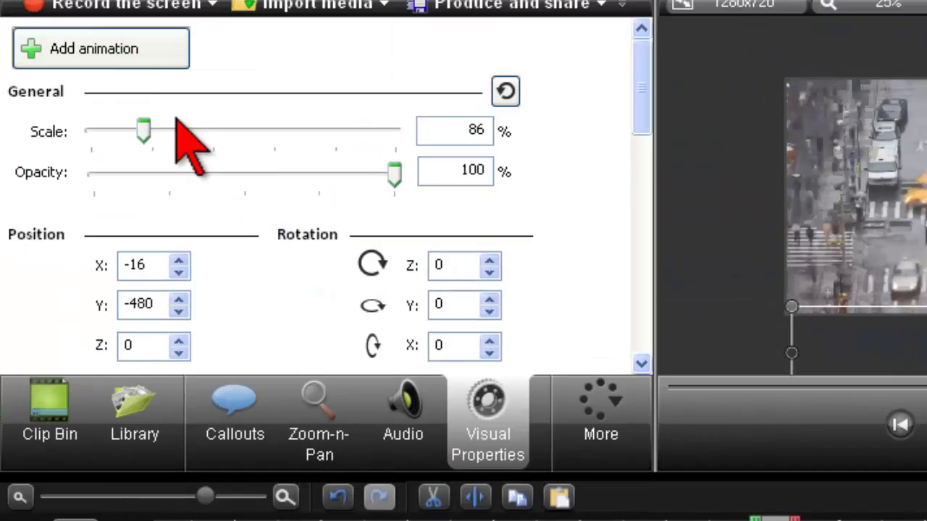
left_click(119, 47)
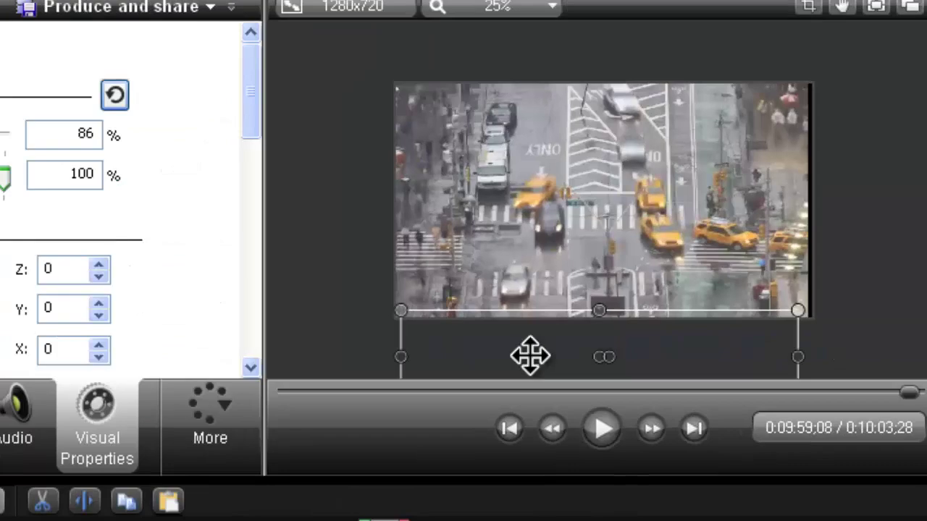
left_click_drag(530, 355, 527, 200)
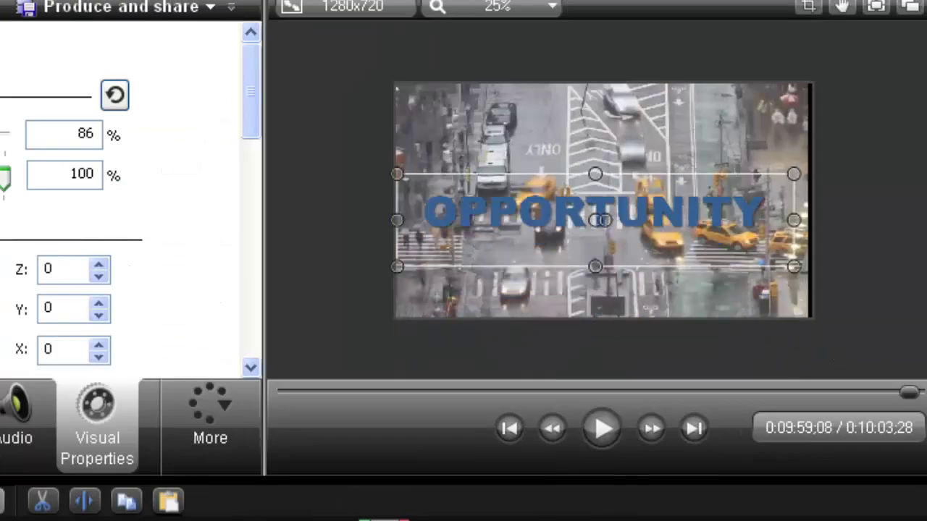
left_click(331, 497)
left_click_drag(330, 497, 390, 497)
left_click(282, 456)
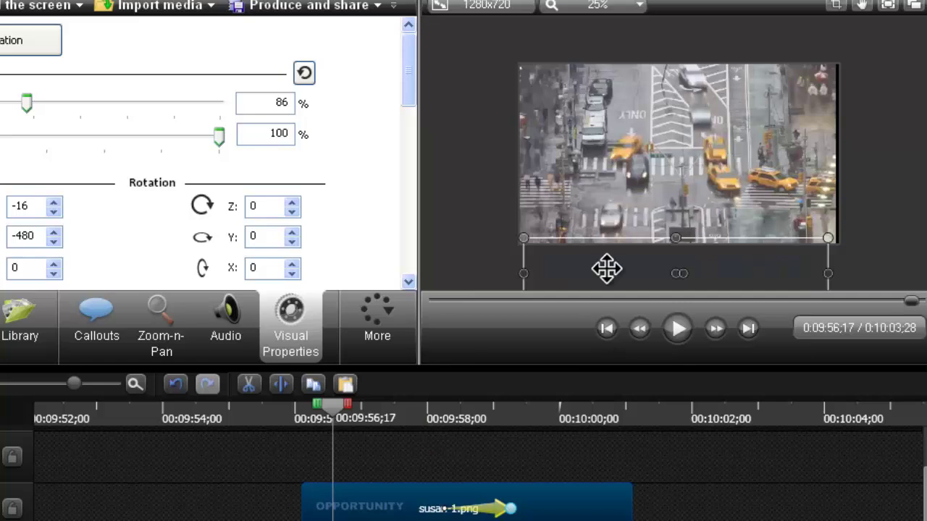
Try start positions for the OPPORTUNITY text at about X -316, Y 128 and X 736, Y -503, scrubbing through the animation each time
left_click_drag(606, 269, 606, 172)
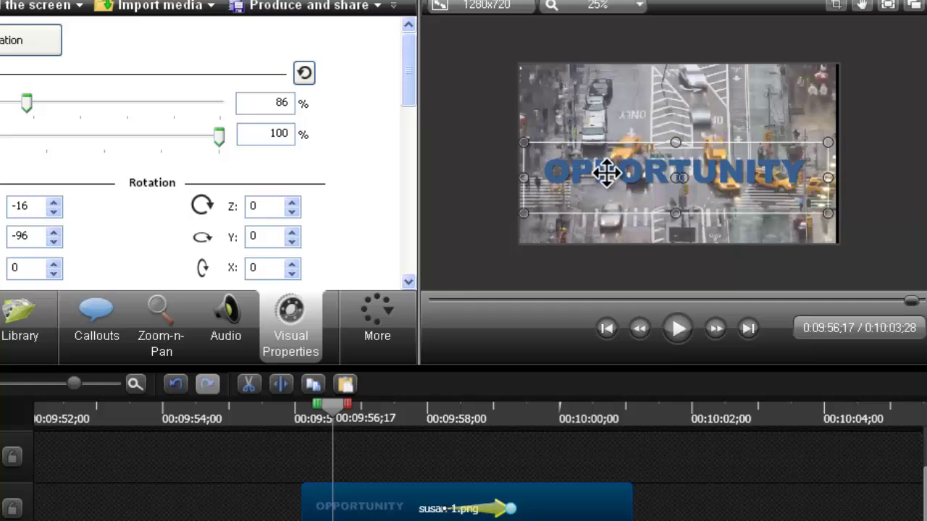
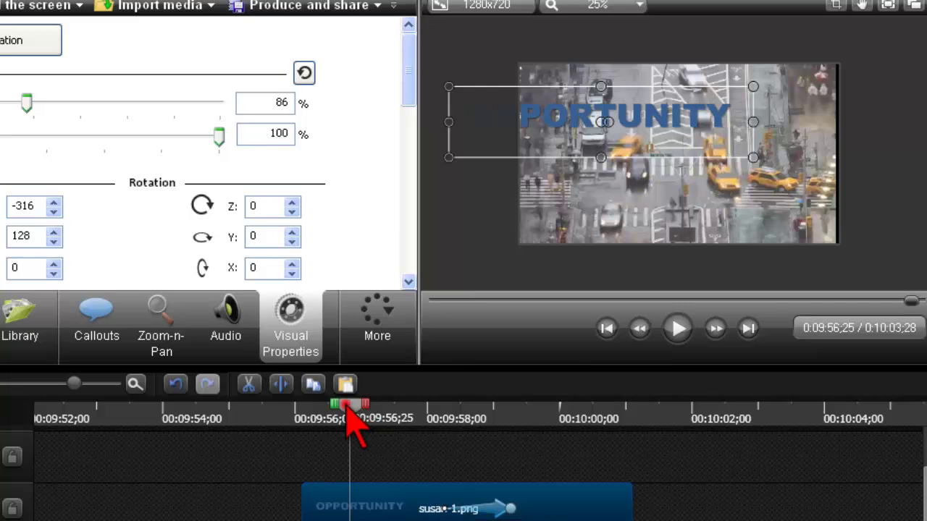
left_click_drag(349, 410, 509, 417)
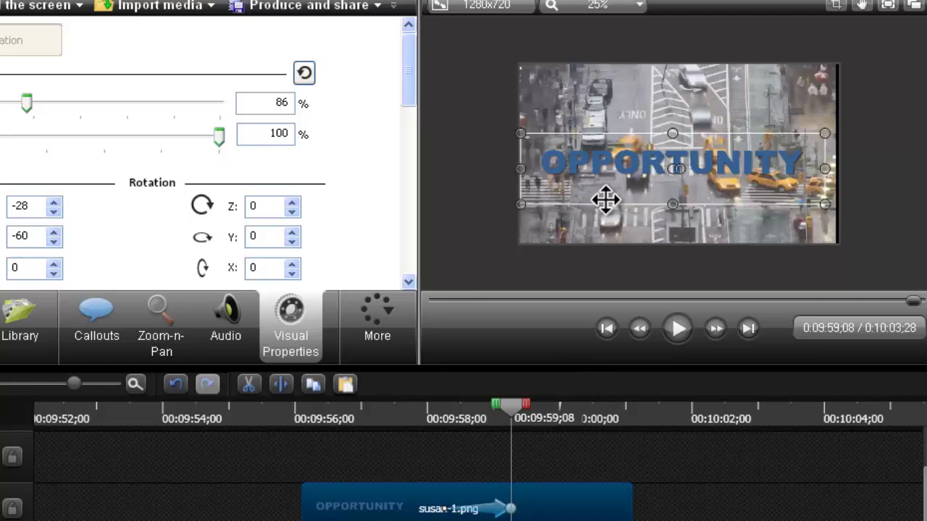
left_click(375, 423)
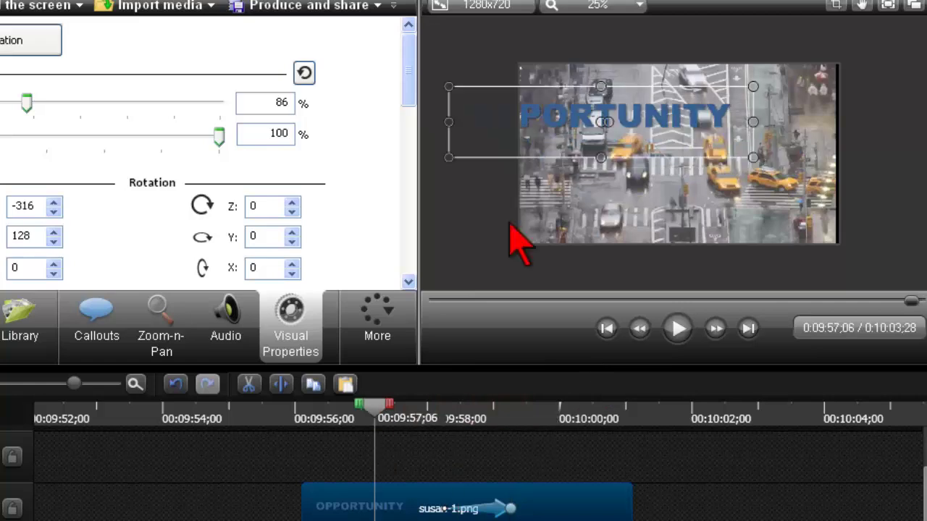
left_click_drag(539, 144, 801, 302)
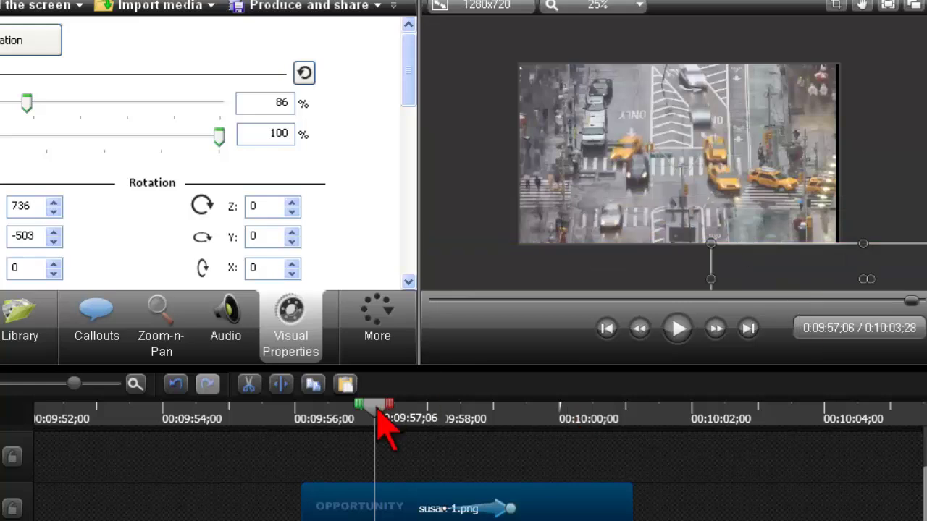
left_click_drag(377, 415, 515, 424)
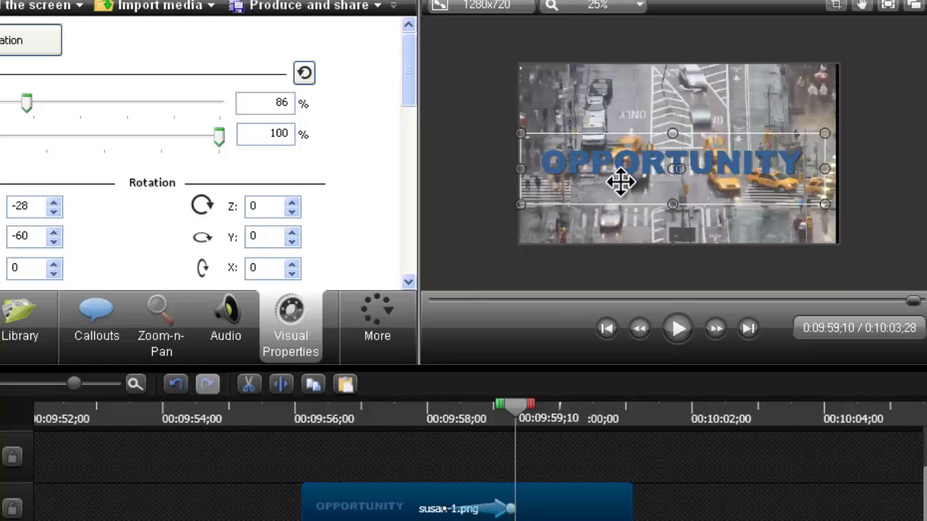
Rotate the OPPORTUNITY text at the animation's end to about 58 degrees around Z
left_click(510, 508)
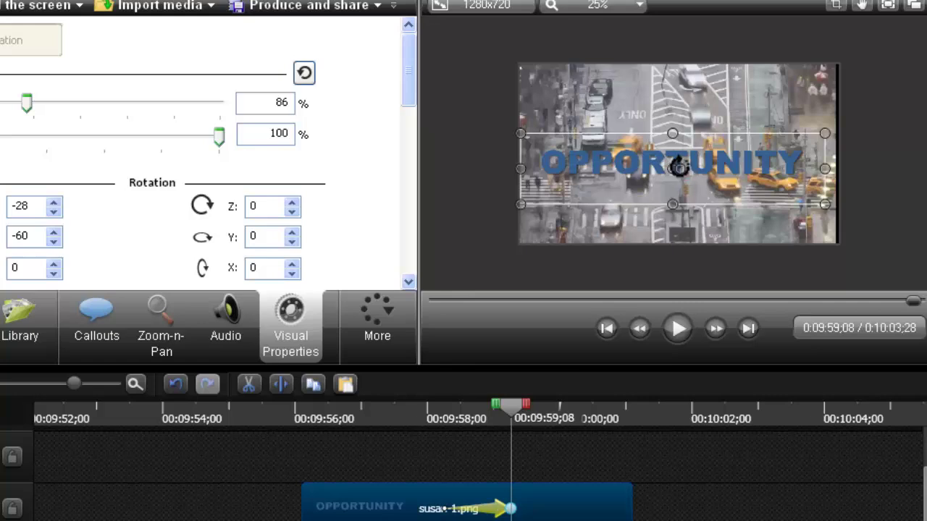
left_click_drag(679, 166, 675, 163)
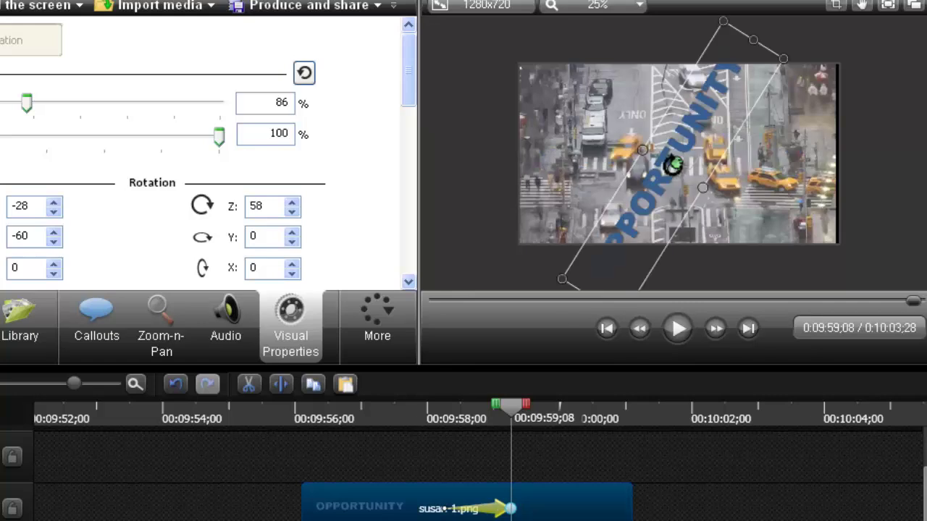
mouse_move(511, 426)
left_mouse_down()
mouse_move(491, 425)
mouse_move(511, 416)
mouse_move(521, 426)
left_mouse_up()
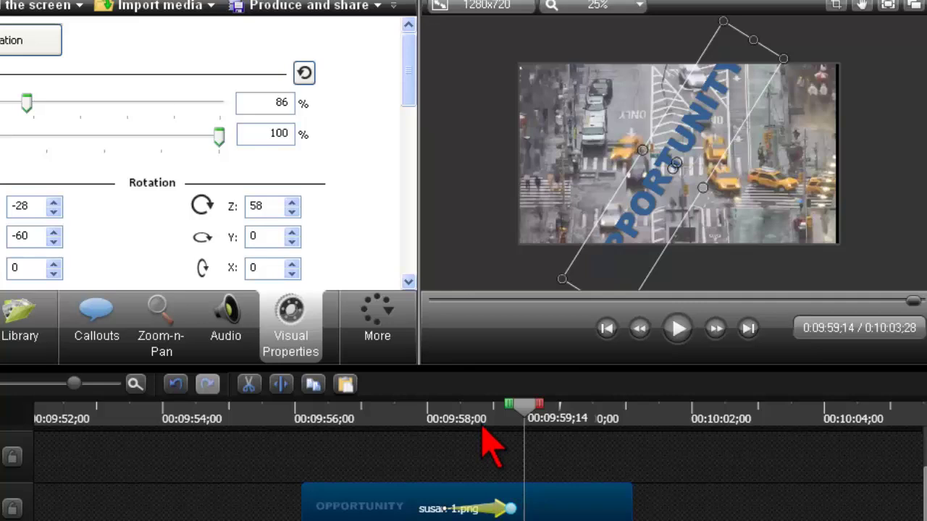
Move the OPPORTUNITY text's start position near 00:09:57;07 to about X 124, Y 289, and scrub through the animation
left_click(377, 414)
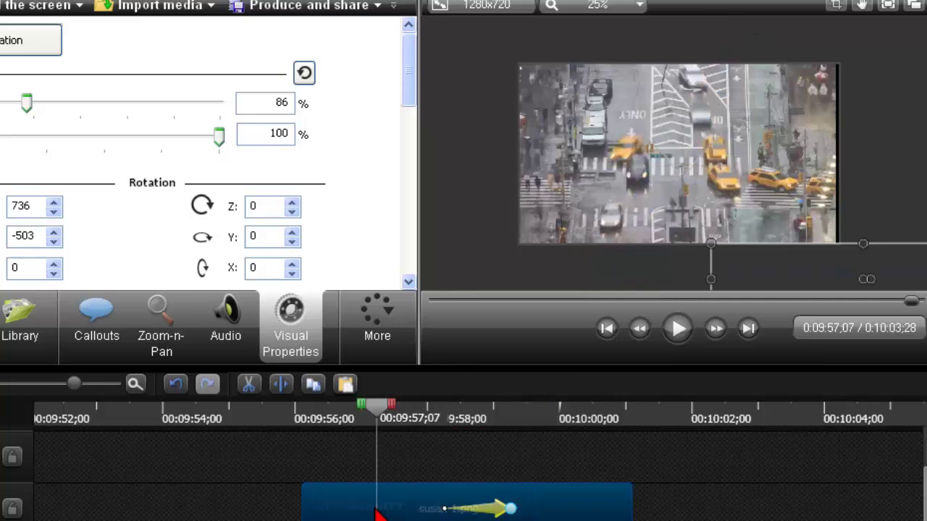
left_click(374, 509)
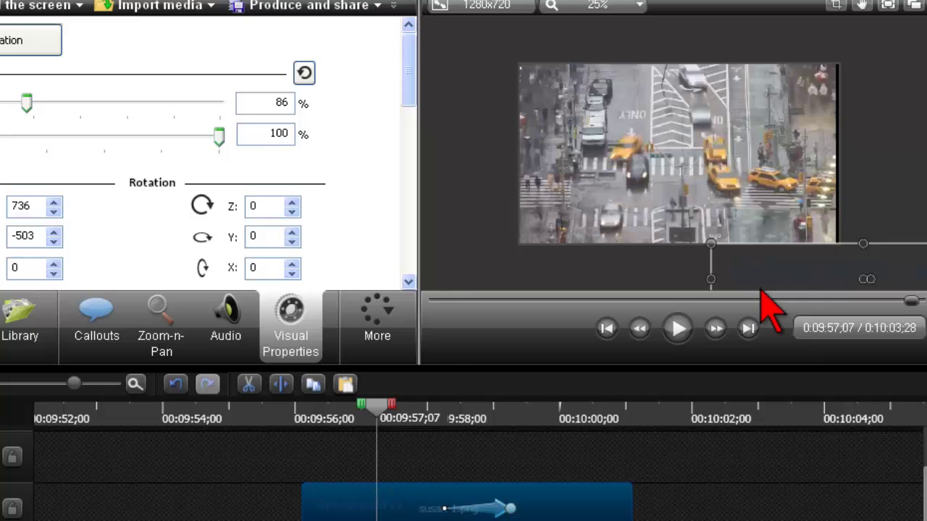
left_click_drag(778, 275, 626, 78)
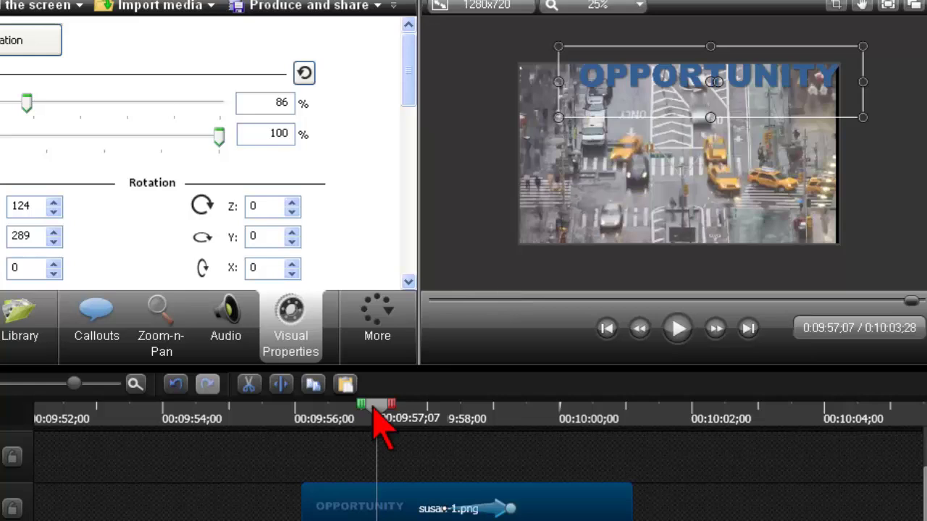
left_click_drag(375, 409, 503, 413)
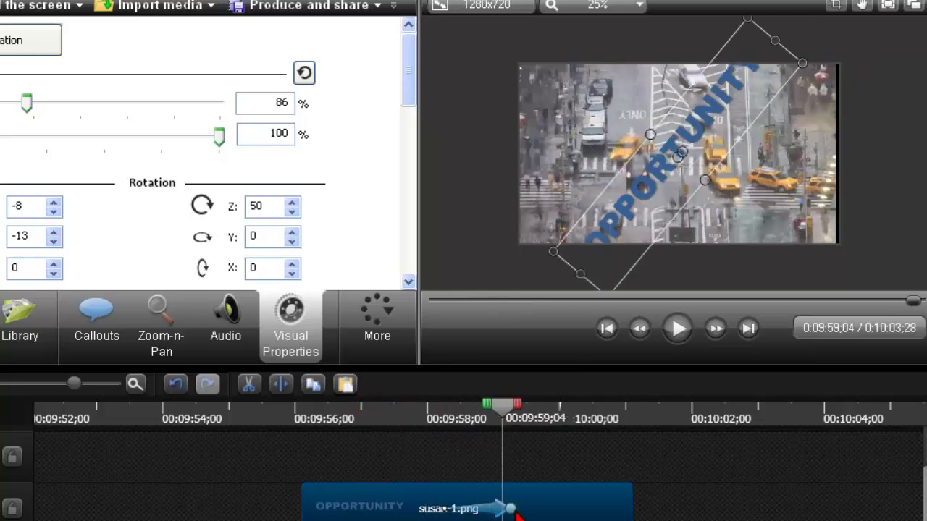
Rotate the OPPORTUNITY text at the animation's end to about 150 degrees around Z and scrub back before the clip
left_click_drag(512, 509, 514, 509)
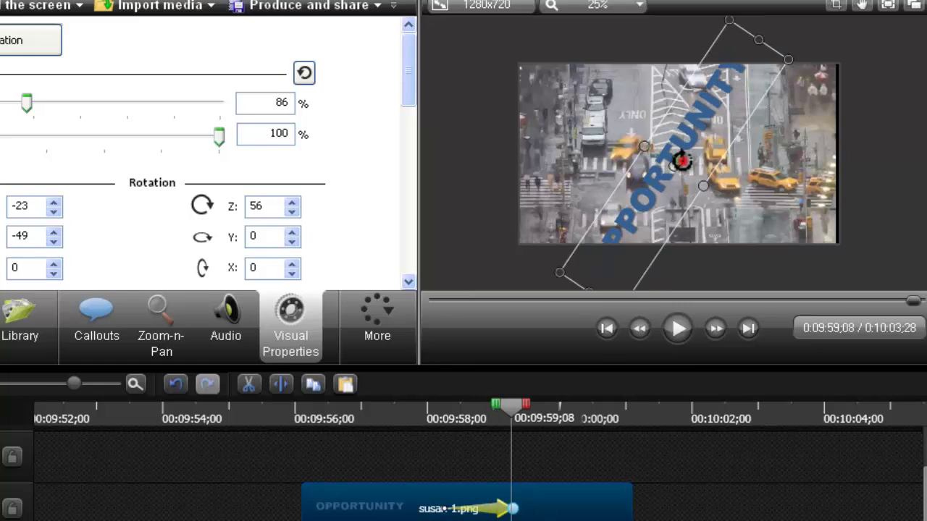
left_click_drag(676, 158, 660, 155)
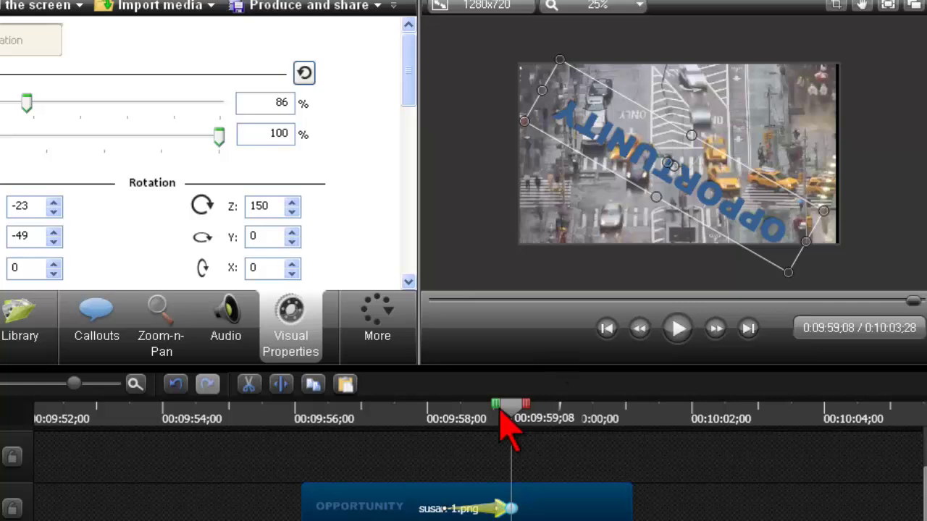
left_click_drag(509, 409, 253, 414)
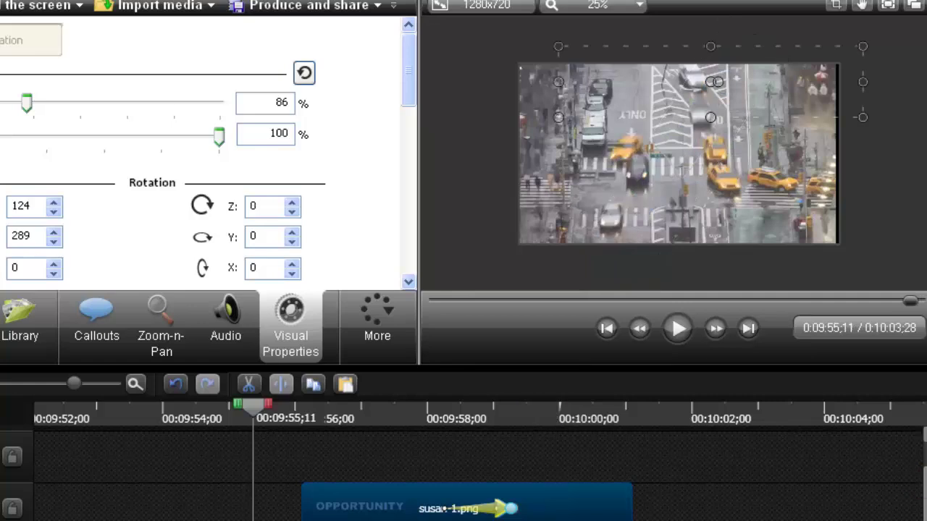
Shorten the animation arrow on susan-1.png and delete the small extra arrow beside its end
left_click_drag(512, 511, 505, 511)
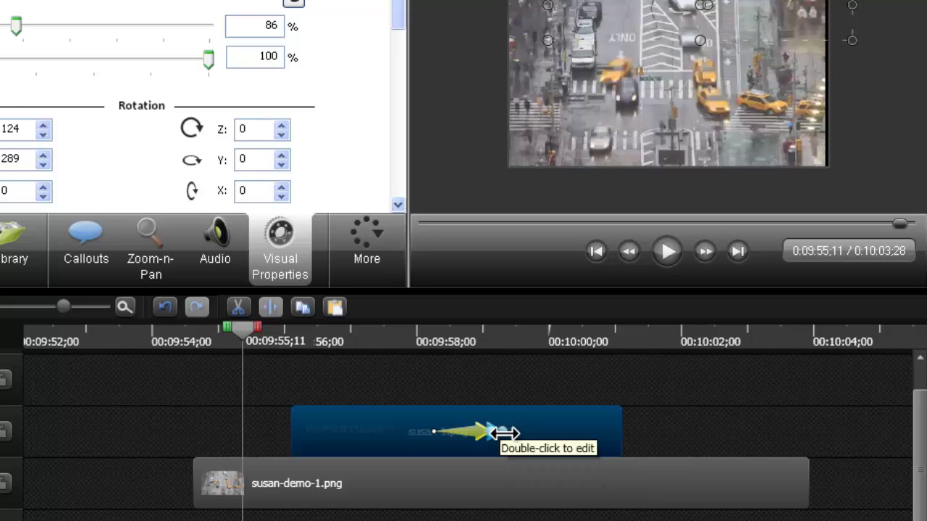
scroll(500, 395, "up", 2, "ctrl")
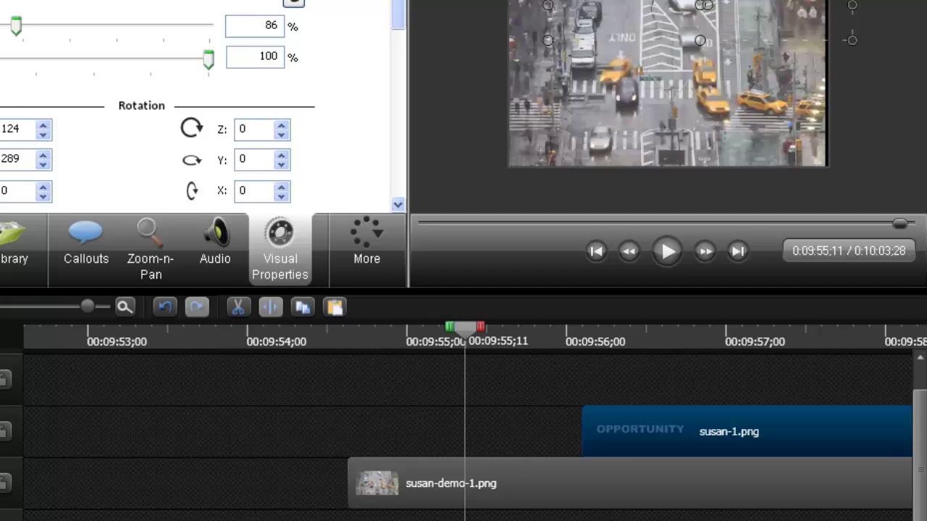
scroll(665, 443, "right", 6)
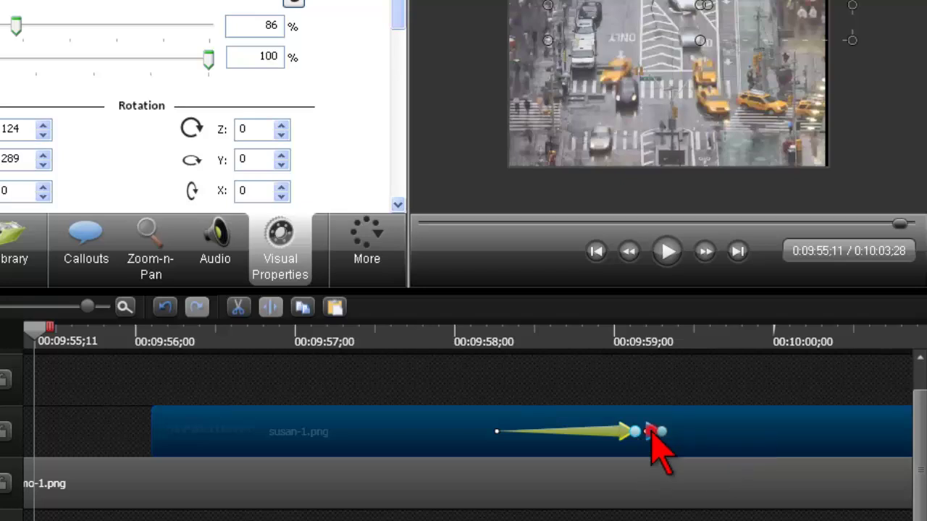
left_click(650, 431)
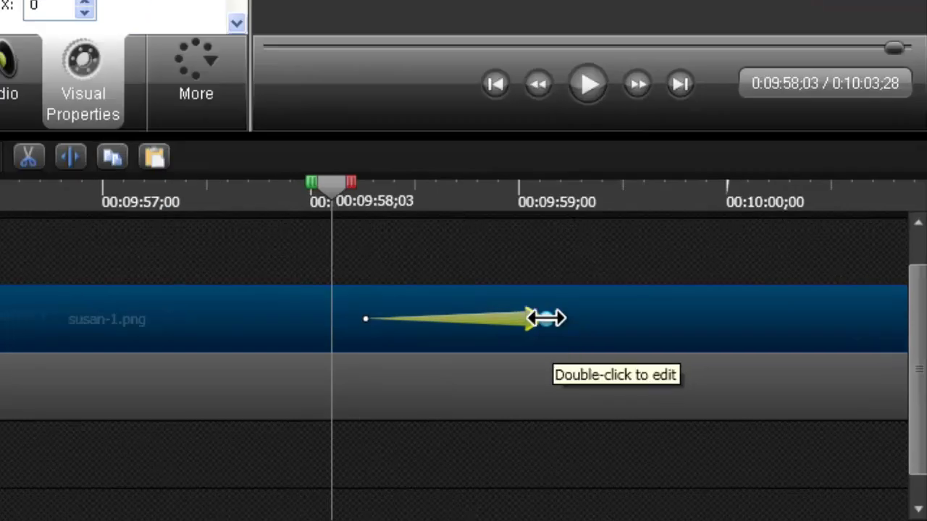
Edit the susan-1.png animation to add the Colorize effect to the text, and check the frame near 00:09:58;01
right_click(634, 430)
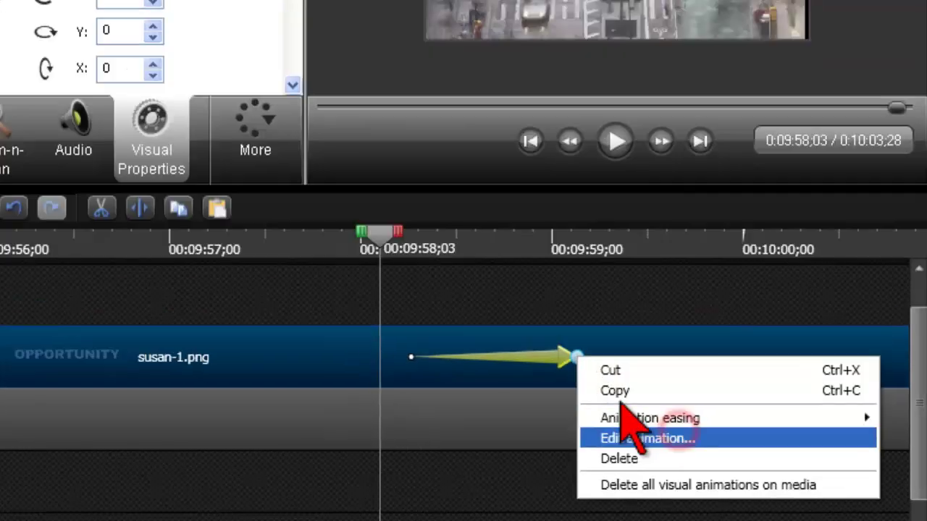
left_click(629, 408)
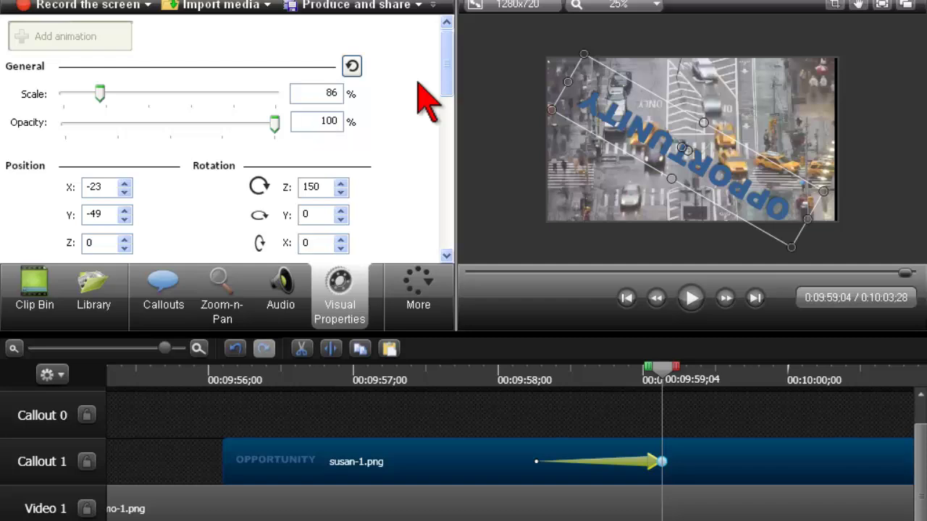
scroll(218, 145, "down", 5)
left_click(13, 177)
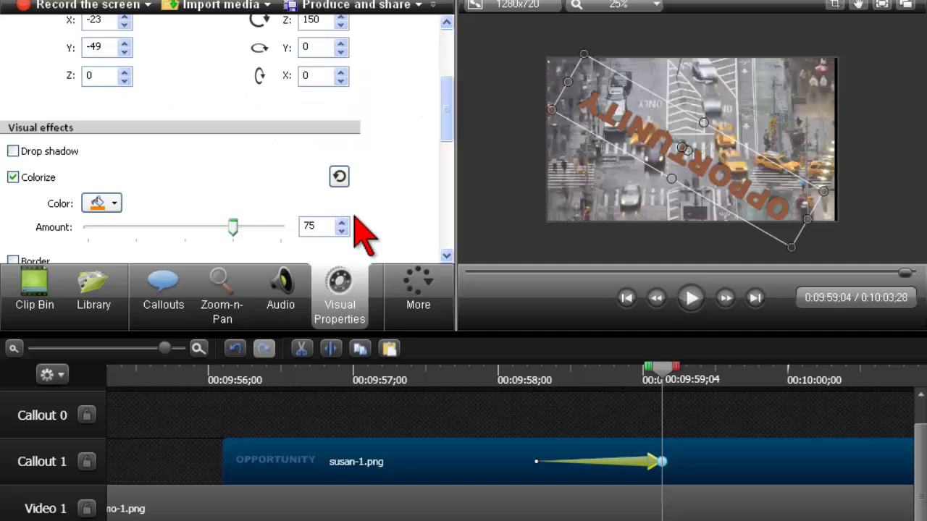
left_click(504, 380)
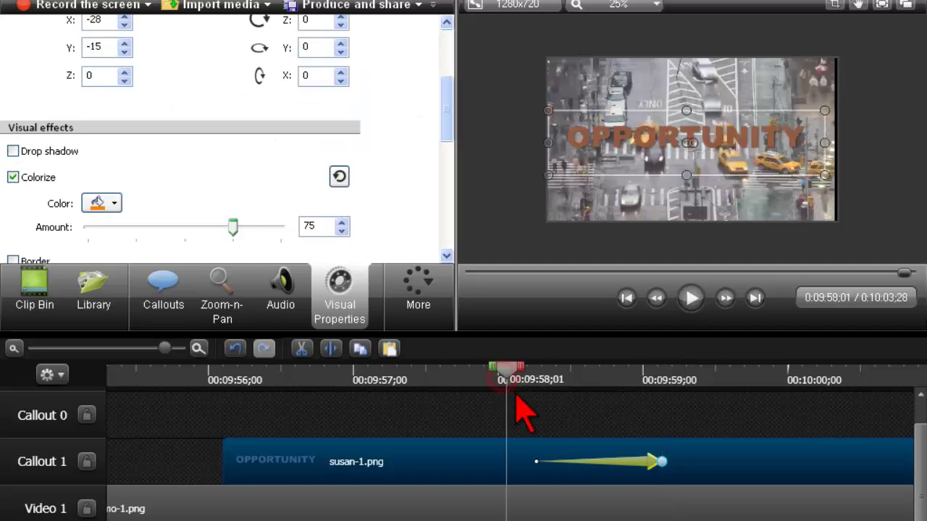
Switch to the QA Questions 03-25-2014 presentation in PowerPoint
key("alt+Tab")
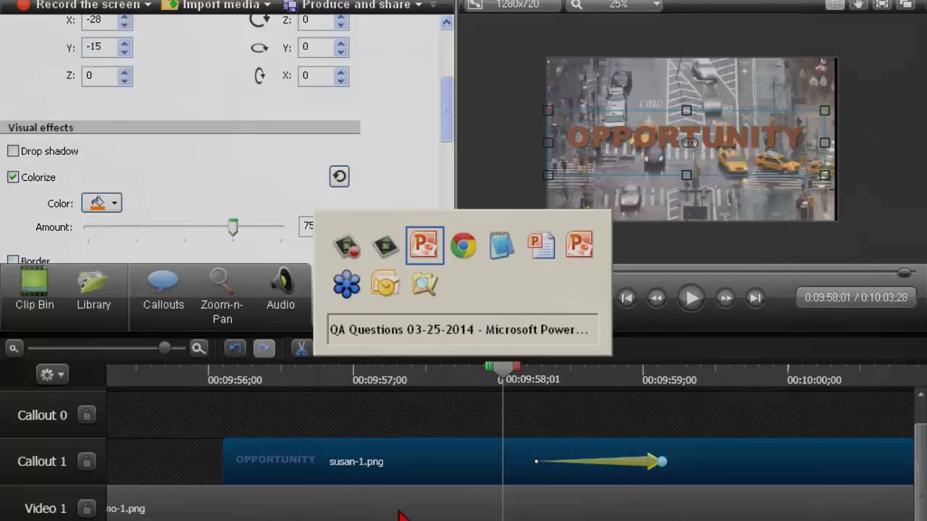